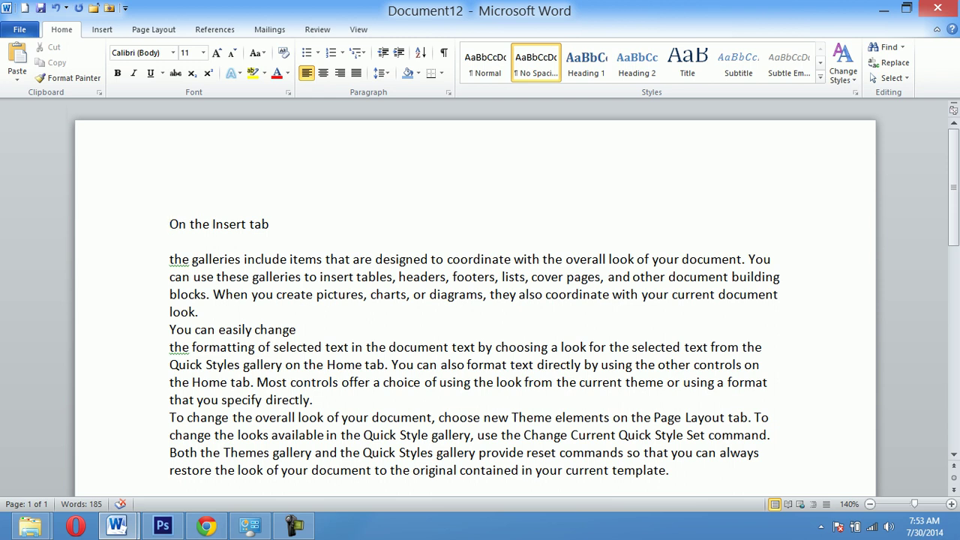
Add the heading "CHARACTER SPACING" on its own new line above "On the Insert tab"
key(Return)
key(Up)
text(ca)
key(BackSpace)
key(BackSpace)
text(CHARACTER SAC)
key(BackSpace)
key(BackSpace)
text(PACING)
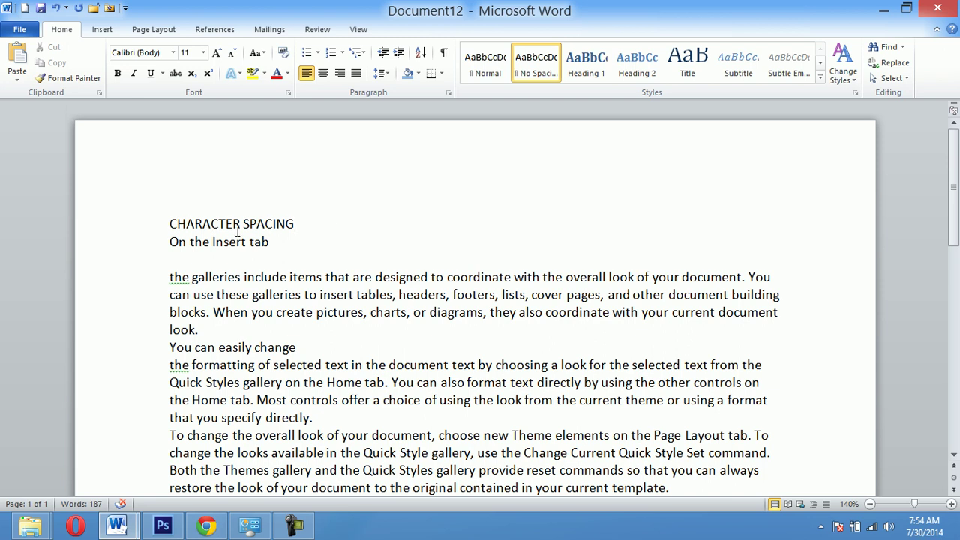
Try to widen the heading by inserting a space after each letter of "CHARACTER"
key(Home)
key(Right)
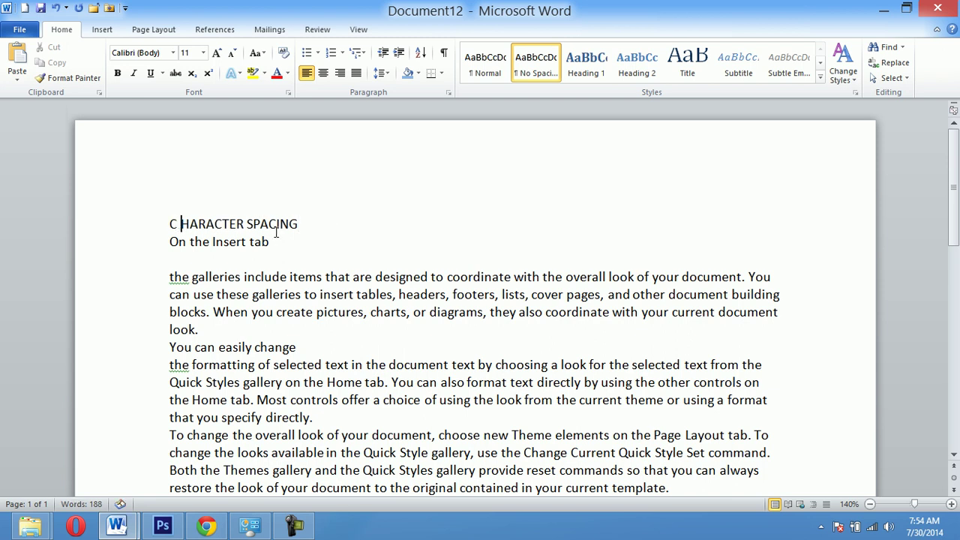
key(Right)
key(Right)
key(Right)
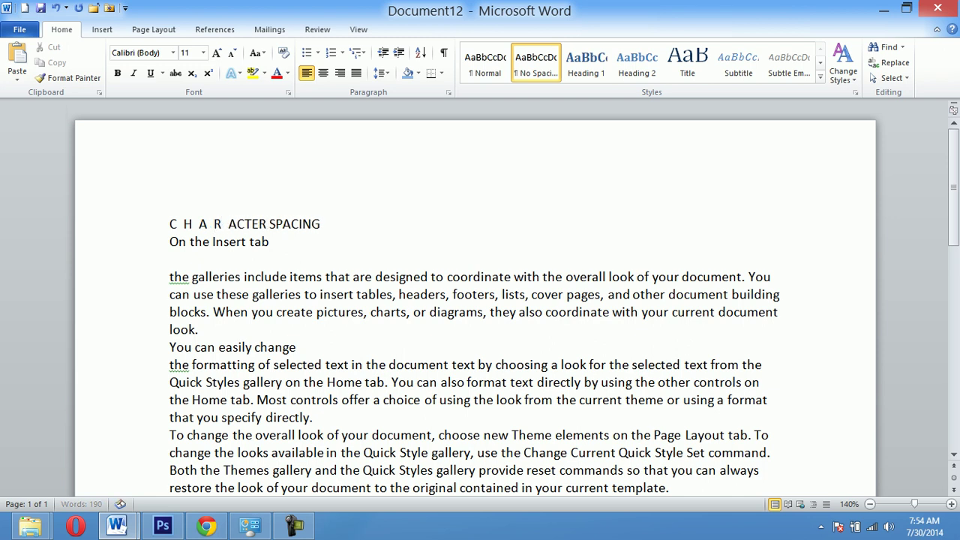
key(Right)
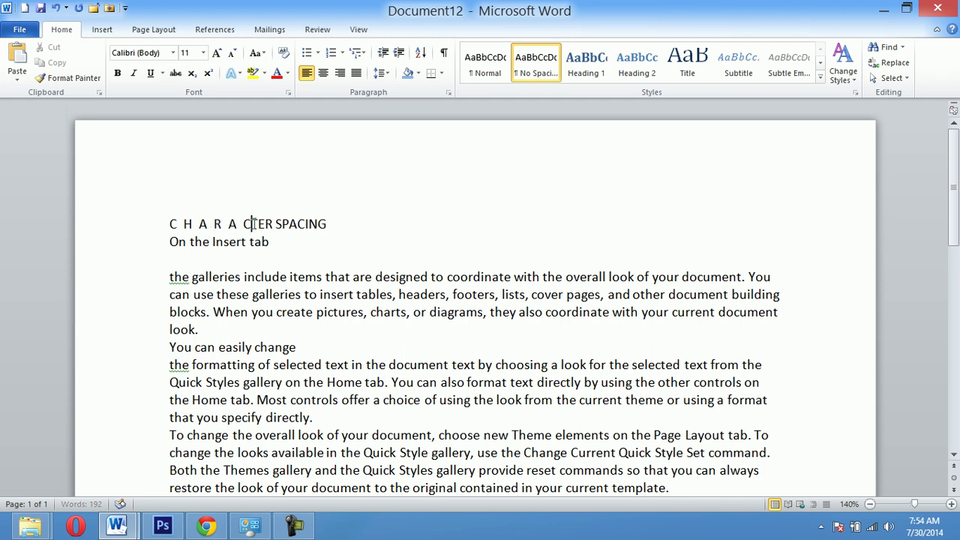
key(Right)
key(Right)
key(Right)
key(Right)
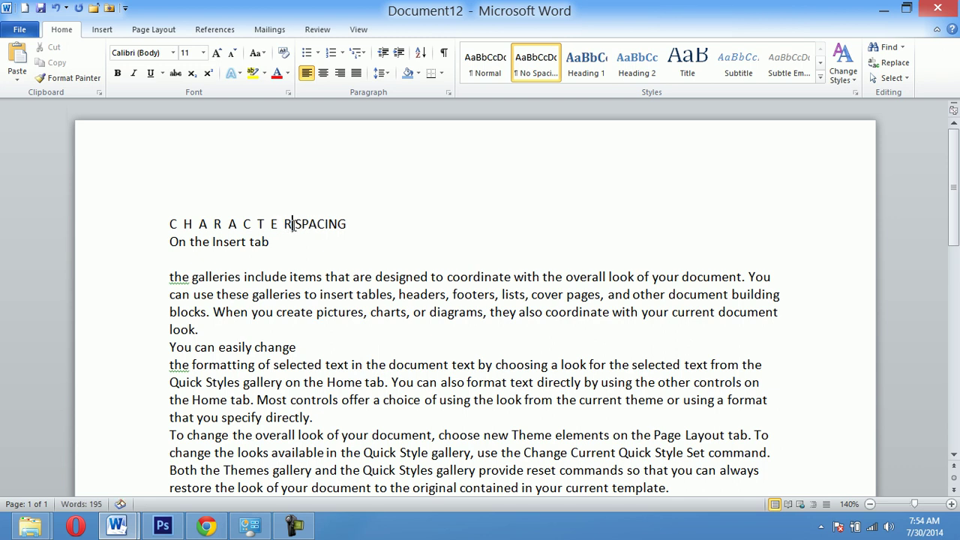
Undo the spaces inserted between the letters of "CHARACTER", keeping the heading "CHARACTER SPACING"
key(ctrl+z)
key(ctrl+z)
key(ctrl+z)
key(ctrl+z)
key(ctrl+z)
key(ctrl+z)
key(ctrl+z)
key(ctrl+z)
key(ctrl+z)
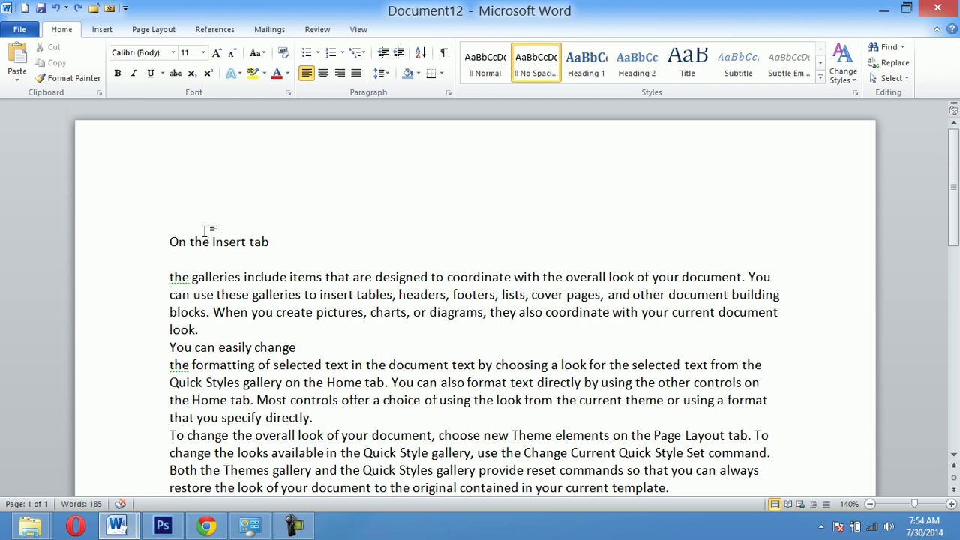
key(ctrl+y)
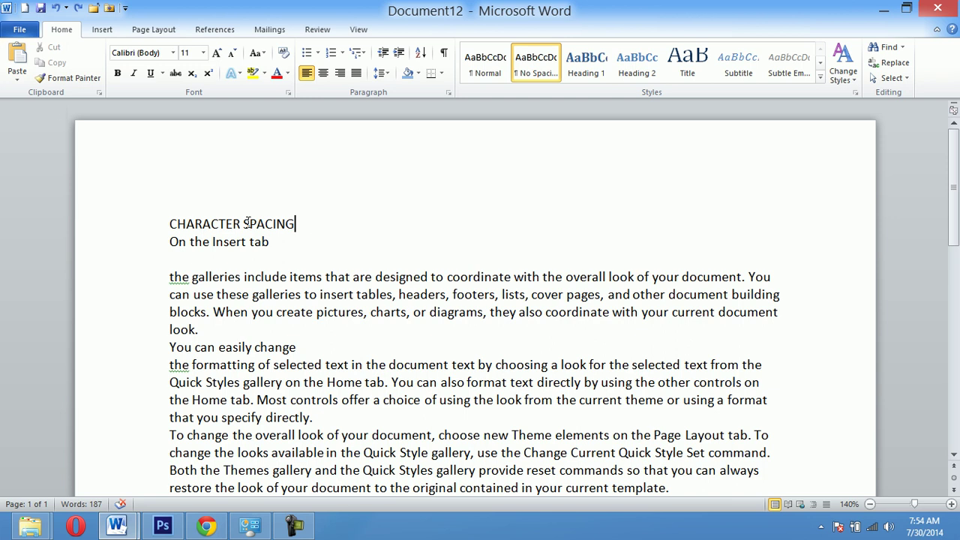
Delete the line "On the Insert tab" directly below the "CHARACTER SPACING" heading
click(136, 229)
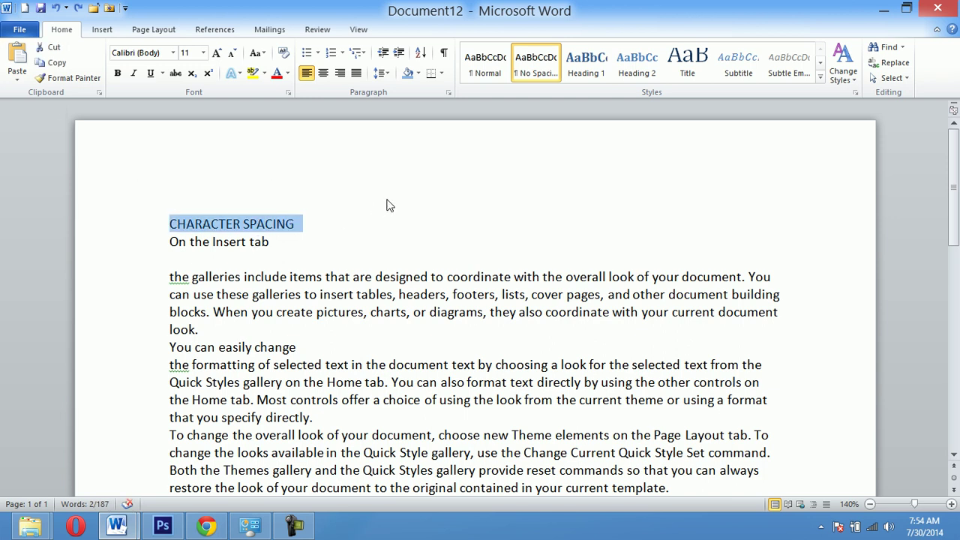
click(109, 245)
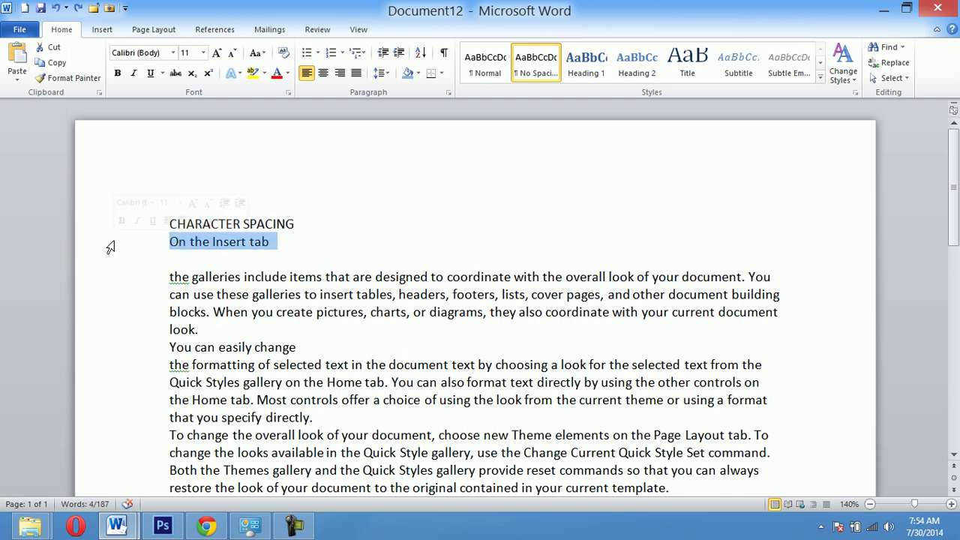
key(Delete)
click(240, 224)
click(144, 225)
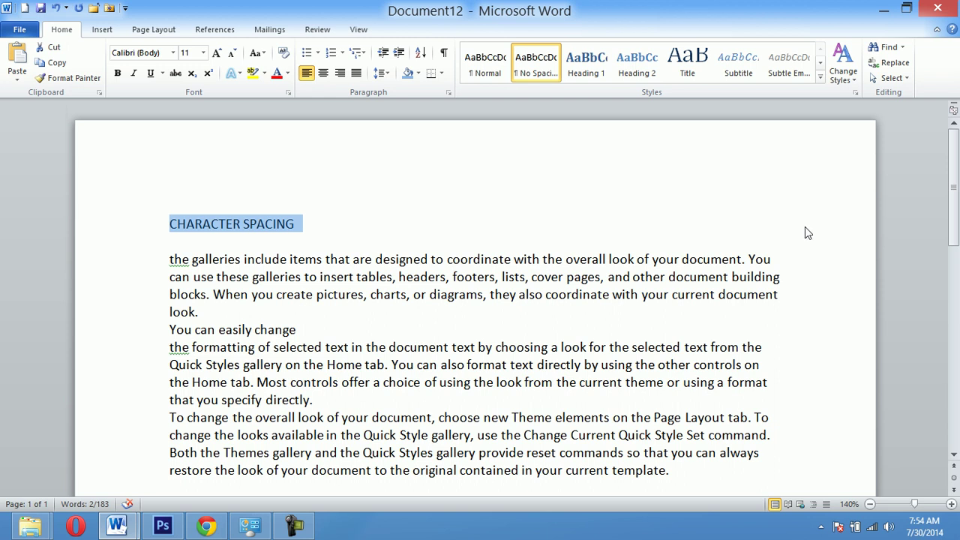
Try ordinary justification on the "CHARACTER SPACING" heading, then apply forced justification to spread its letters across the full line
click(226, 230)
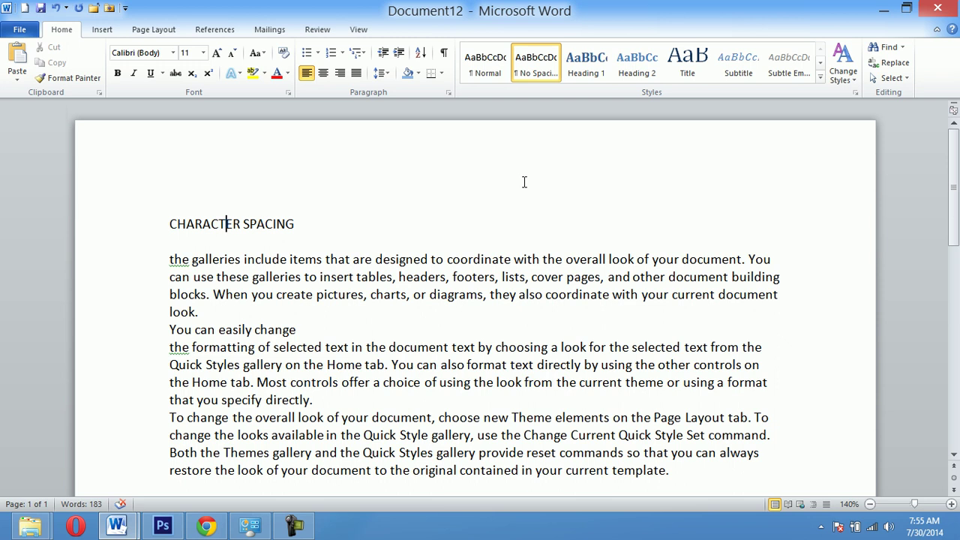
key(ctrl+j)
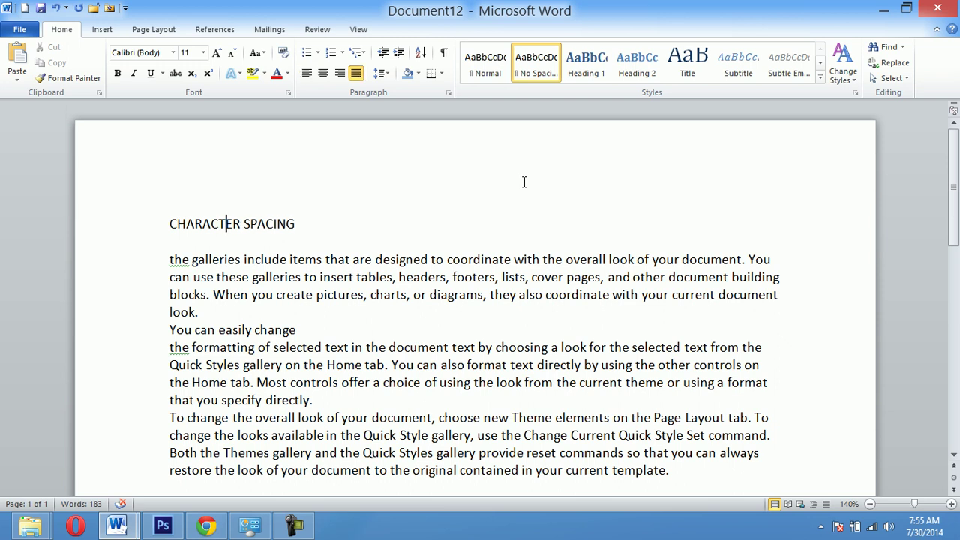
key(ctrl+l)
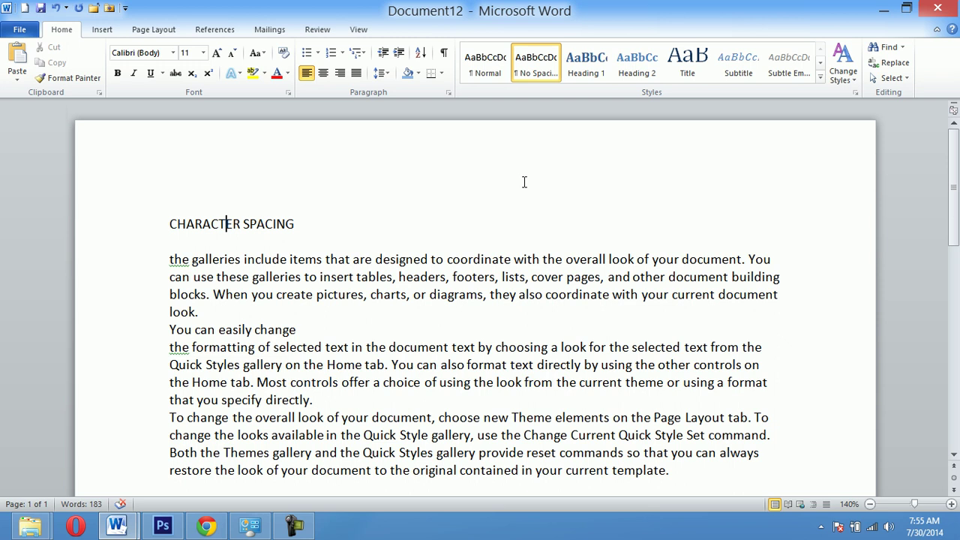
key(ctrl+shift+j)
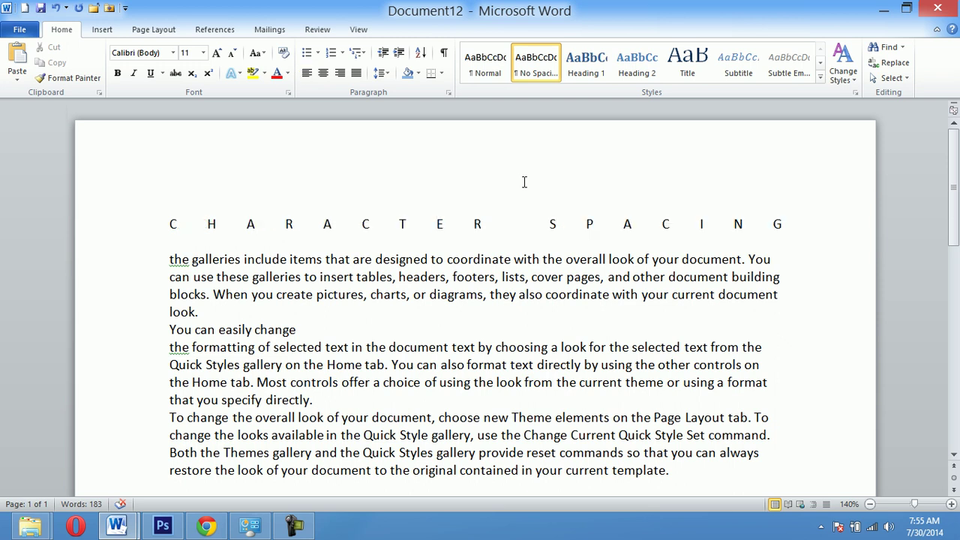
Move the heading's right indent to 4 inches, then about 3.8 inches, and finally about 5.25 inches
click(797, 225)
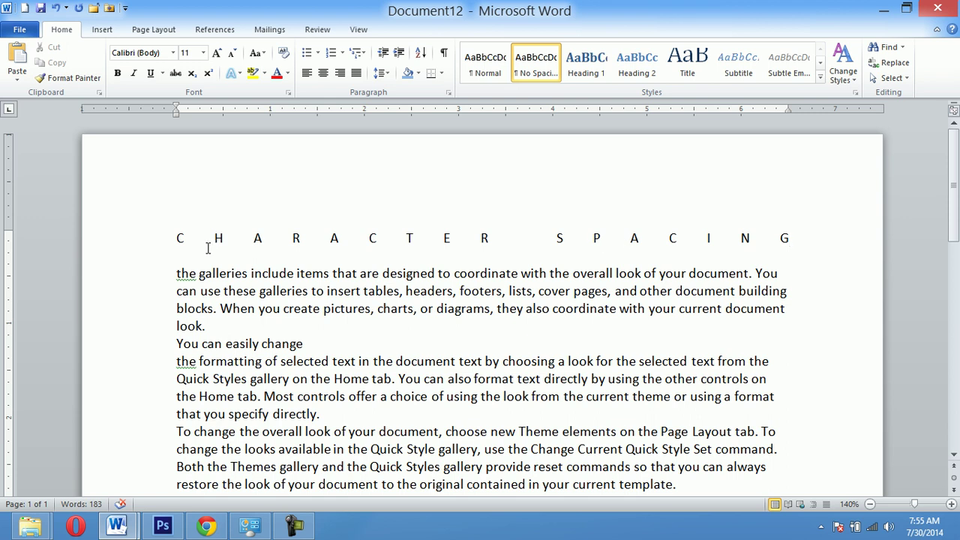
click(631, 239)
drag(787, 115, 553, 132)
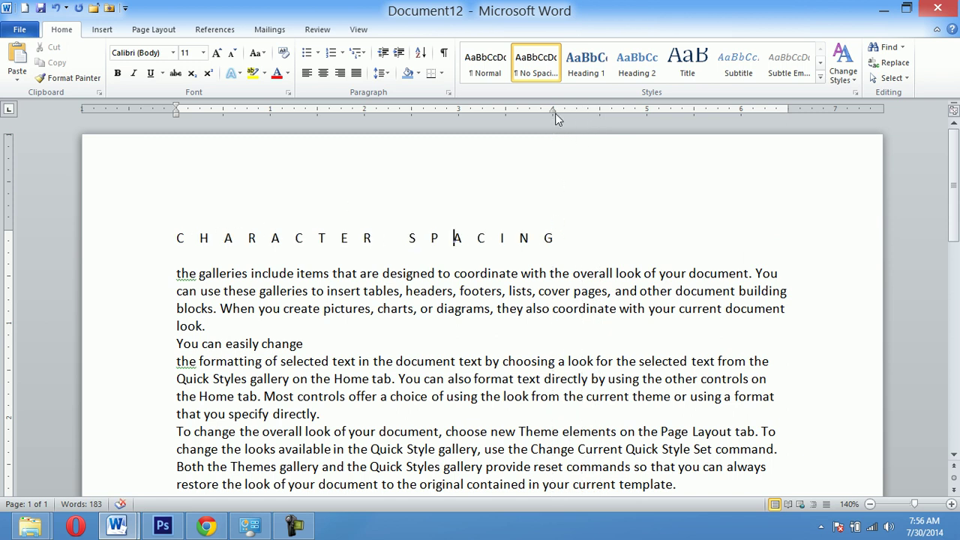
mouse_move(554, 111)
mouse_down()
mouse_move(530, 120)
mouse_move(456, 112)
mouse_move(452, 128)
mouse_move(373, 129)
mouse_move(276, 115)
mouse_move(384, 128)
mouse_move(538, 122)
mouse_up()
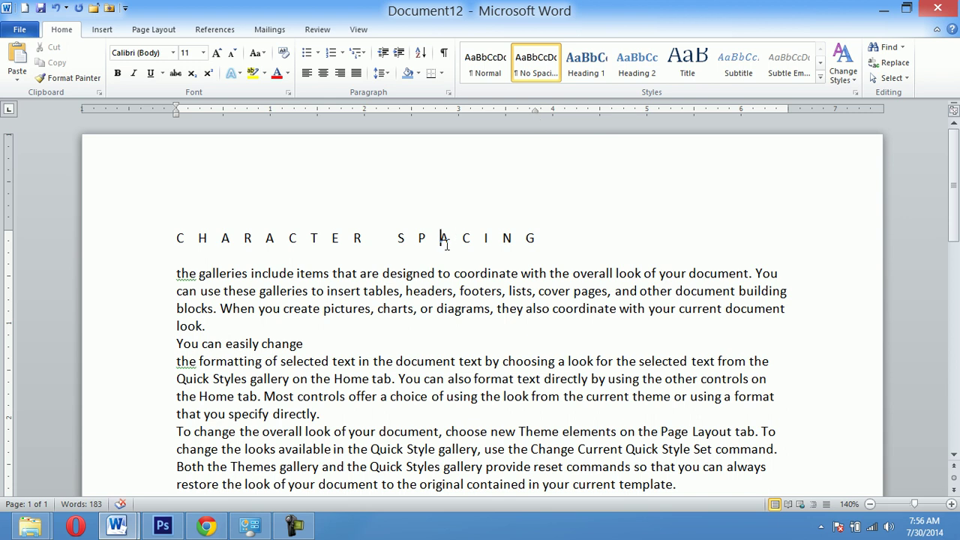
mouse_move(535, 111)
mouse_down()
mouse_move(778, 114)
mouse_move(661, 119)
mouse_move(668, 116)
mouse_up()
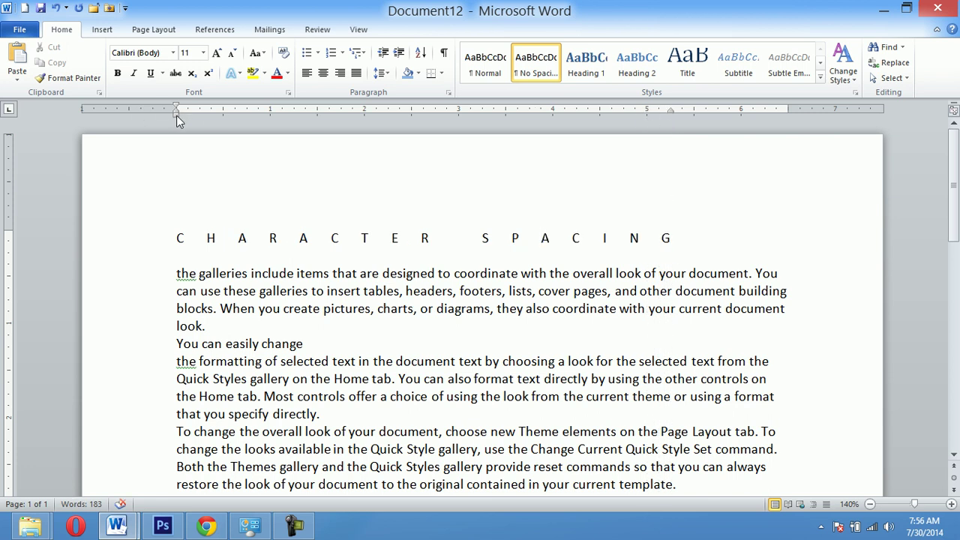
Try a left indent of about 1.2 inches on the heading, then reset both indents to the page margins
drag(177, 120, 289, 121)
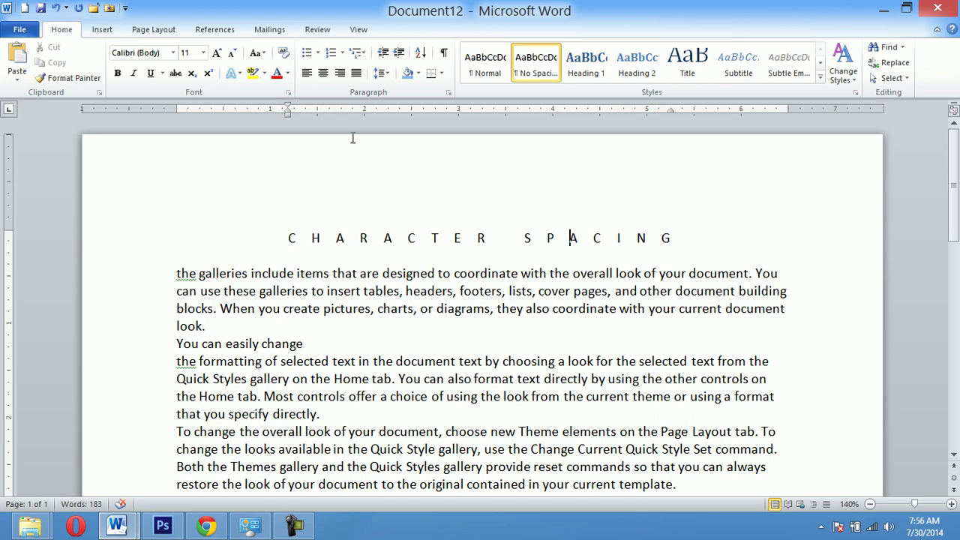
drag(288, 114, 177, 125)
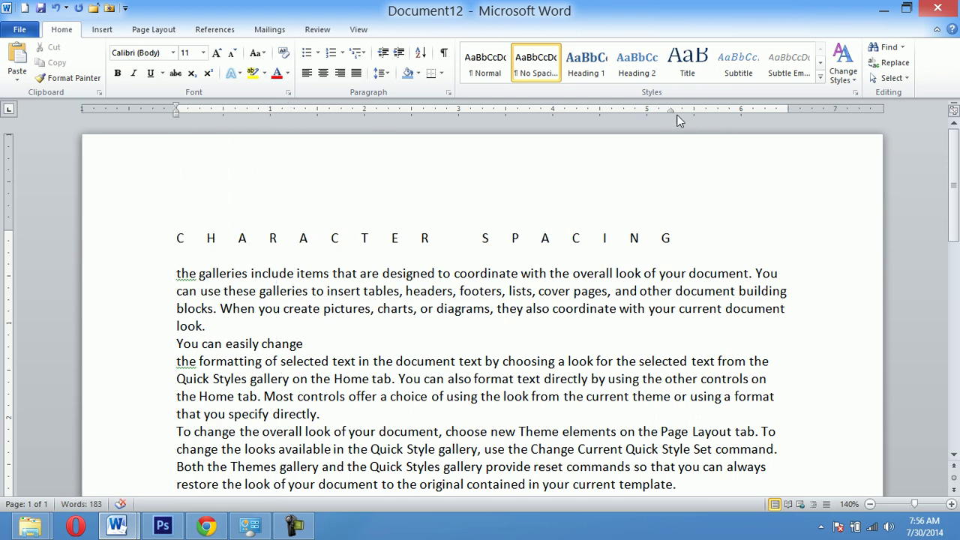
drag(669, 109, 787, 114)
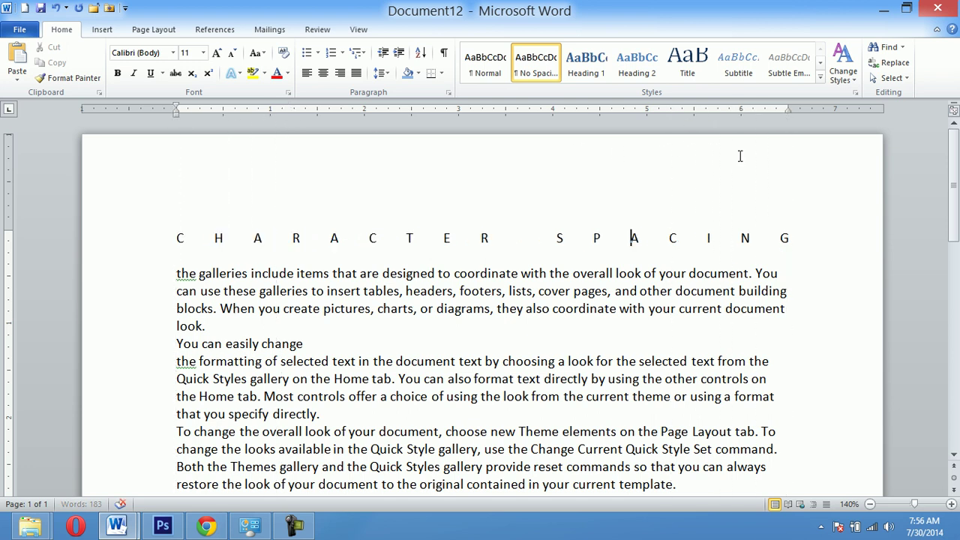
Add the line "FORCED JUSTIFICATION – CTRL + SHIFT + J" above the paragraph beginning "the galleries include"
drag(174, 239, 747, 226)
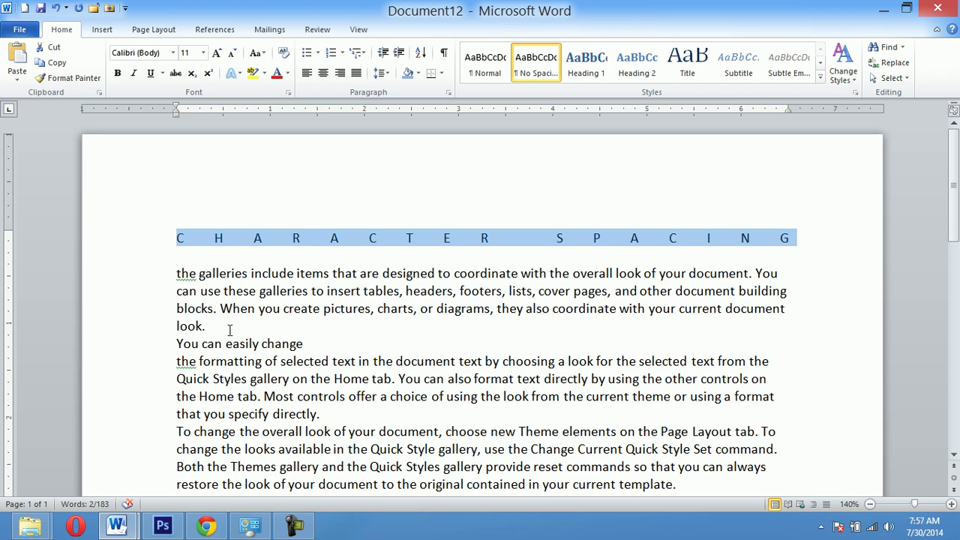
click(178, 273)
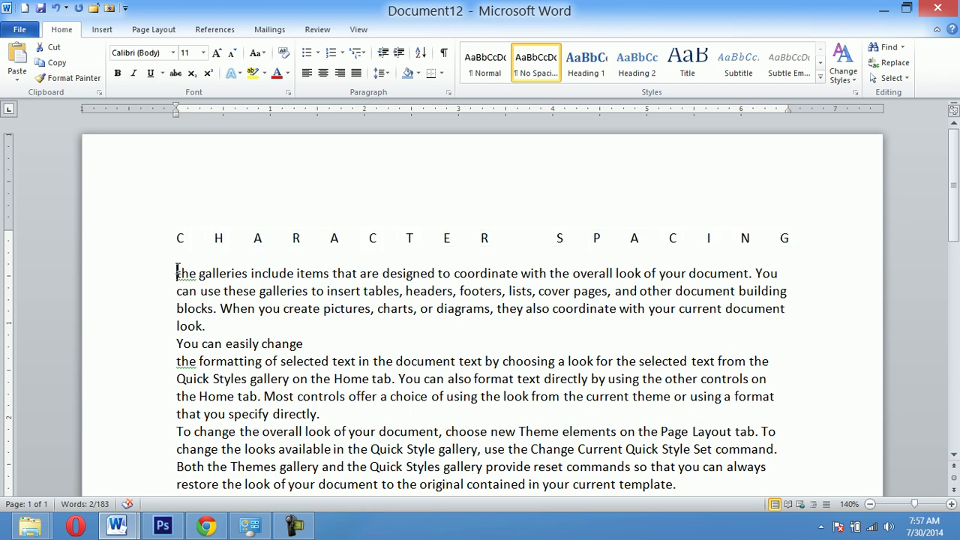
key(Return)
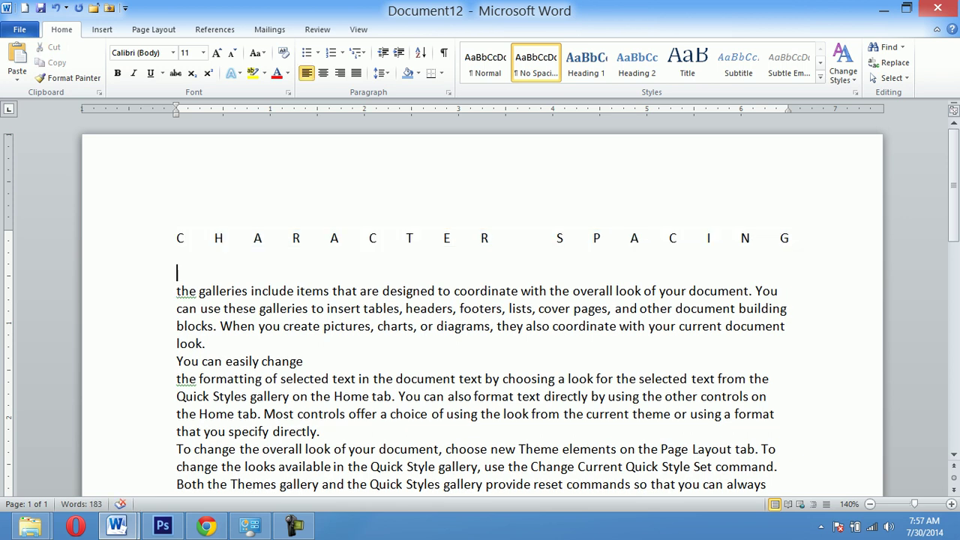
text(FORCE)
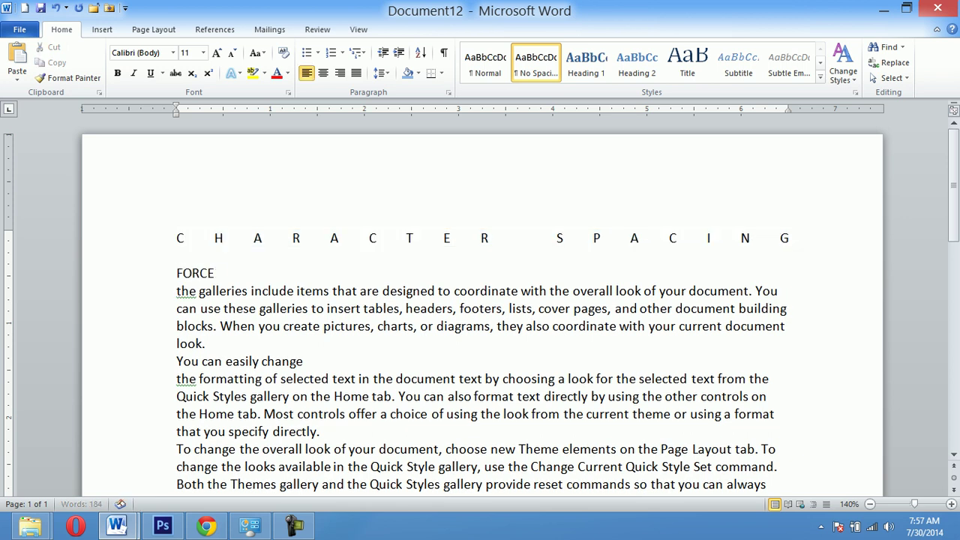
text(D JUSTIFICATION -)
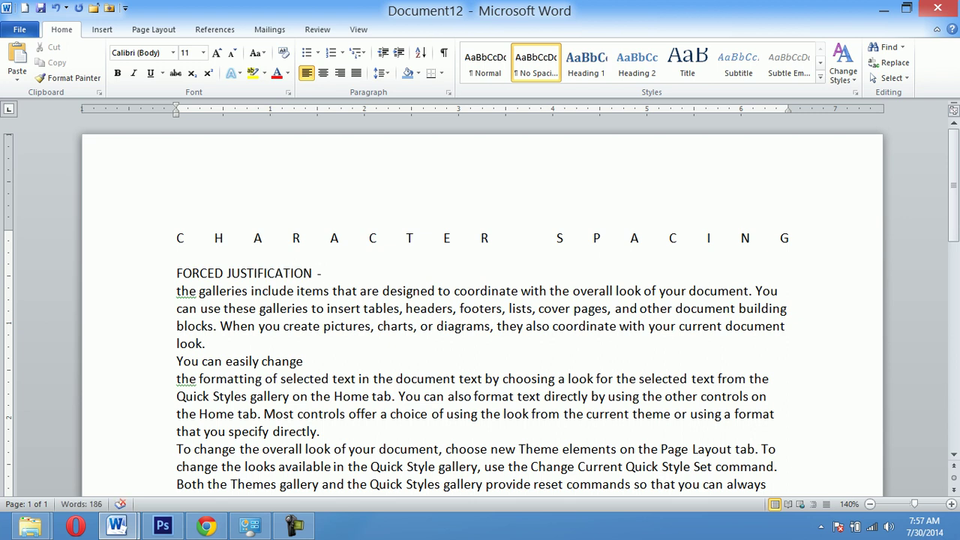
text( CTRL + SHIFT )
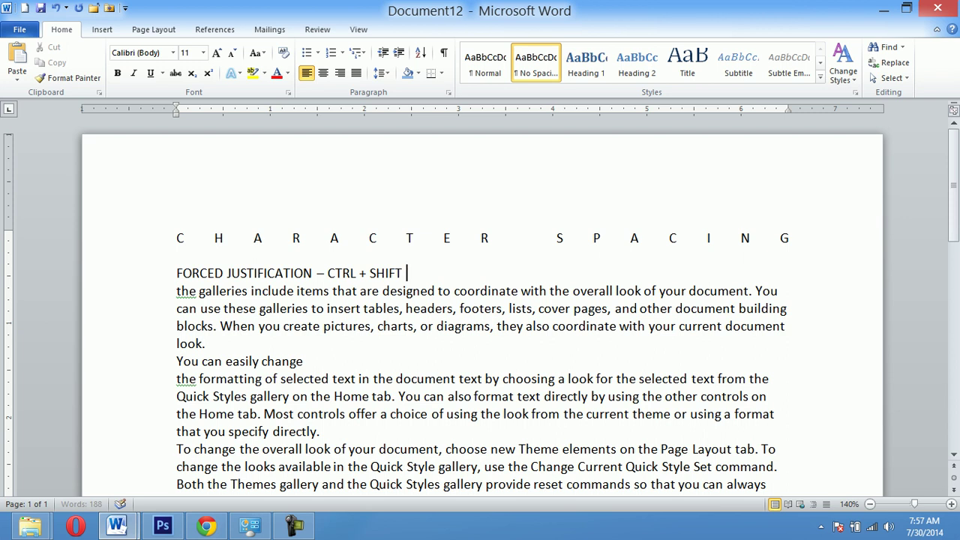
text(+J)
key(Left)
Left-align the "CHARACTER SPACING" heading and set its font character spacing to Expanded by 15 pt
click(201, 237)
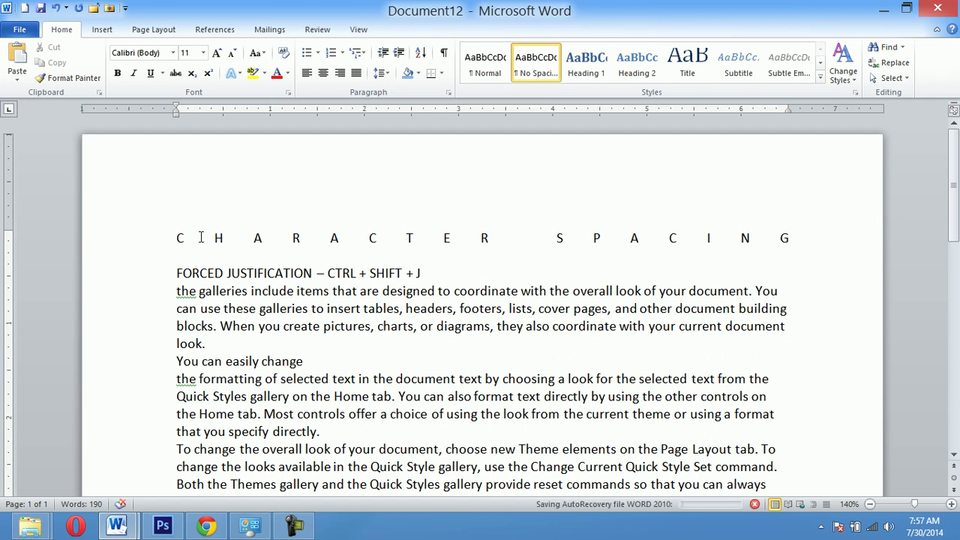
key(ctrl+l)
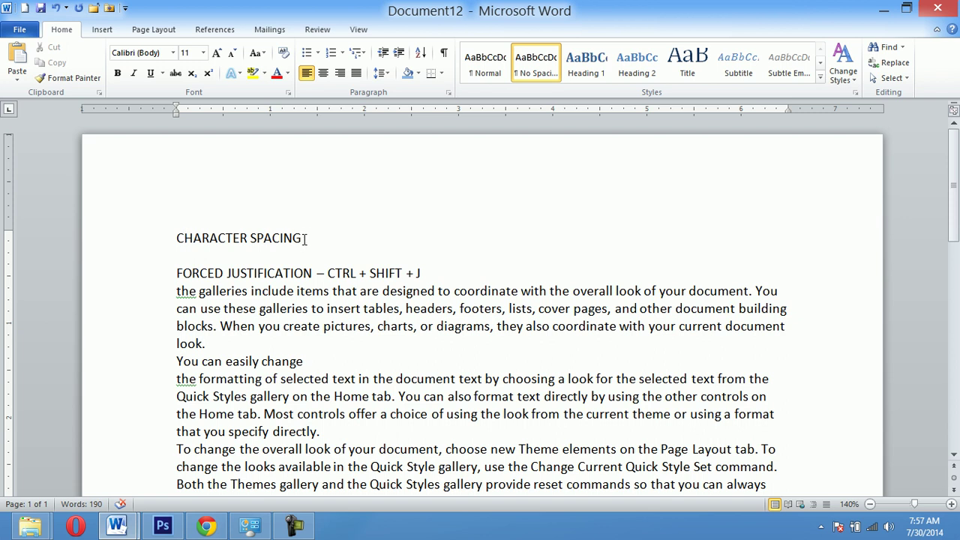
click(147, 240)
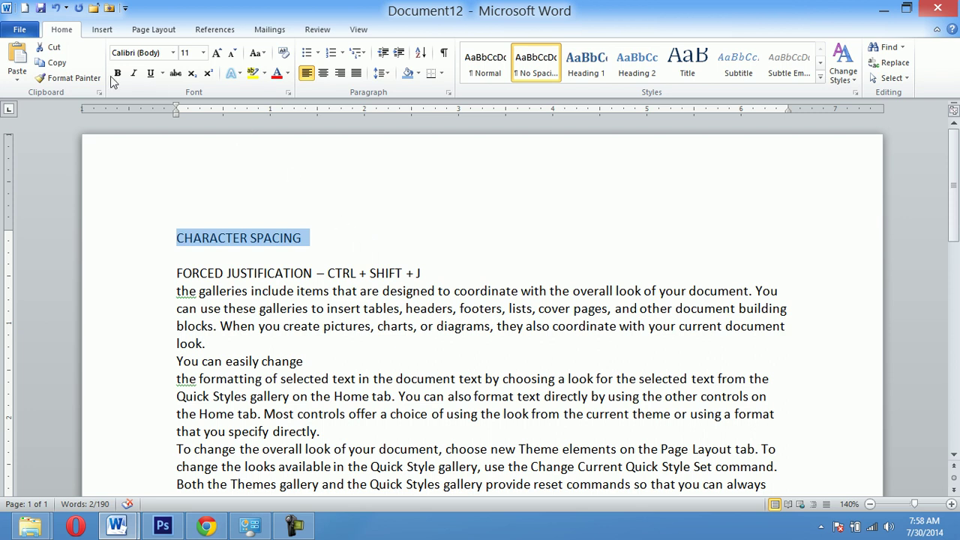
click(290, 93)
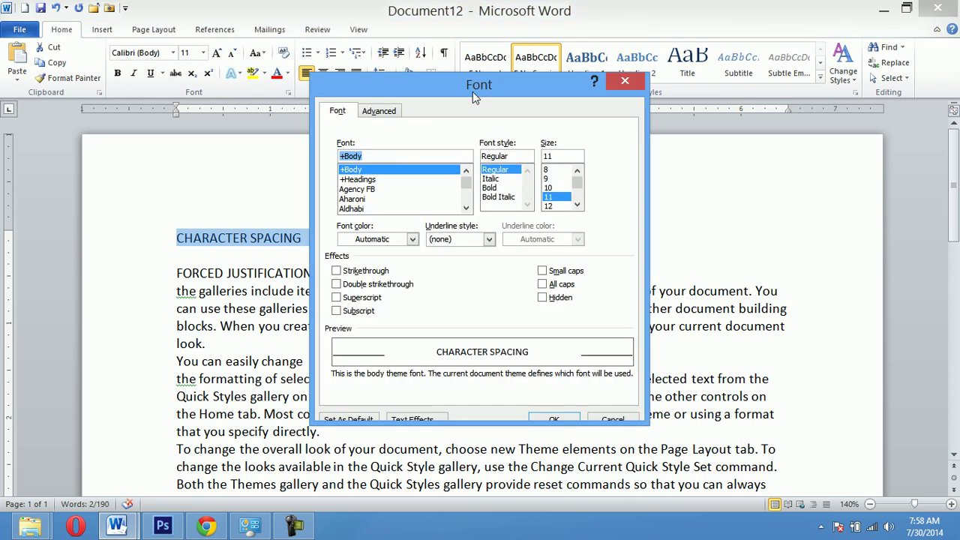
drag(475, 84, 620, 185)
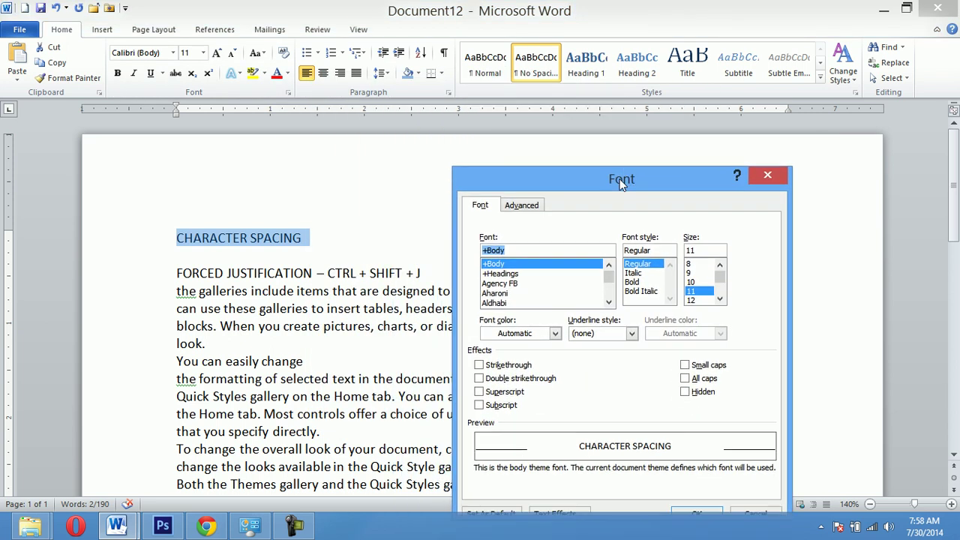
click(530, 206)
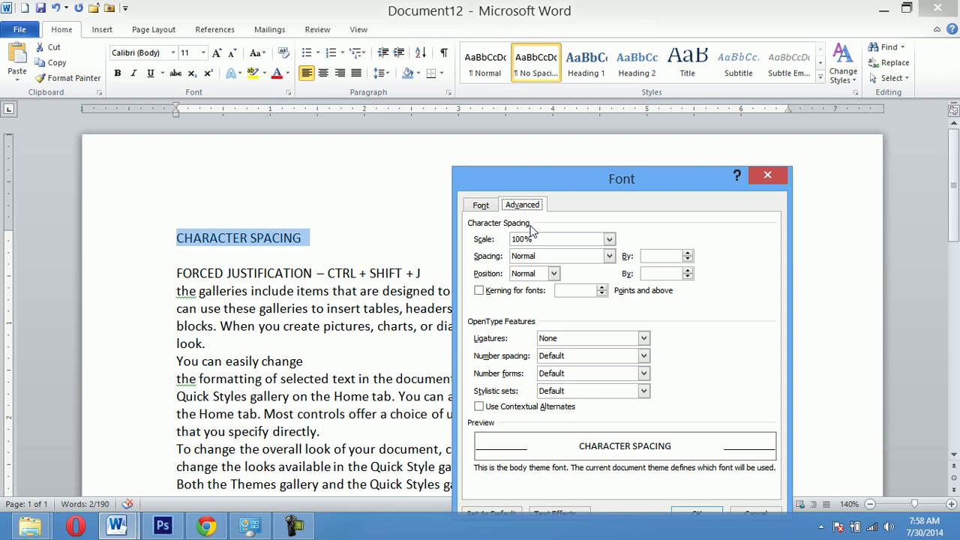
click(609, 256)
click(546, 279)
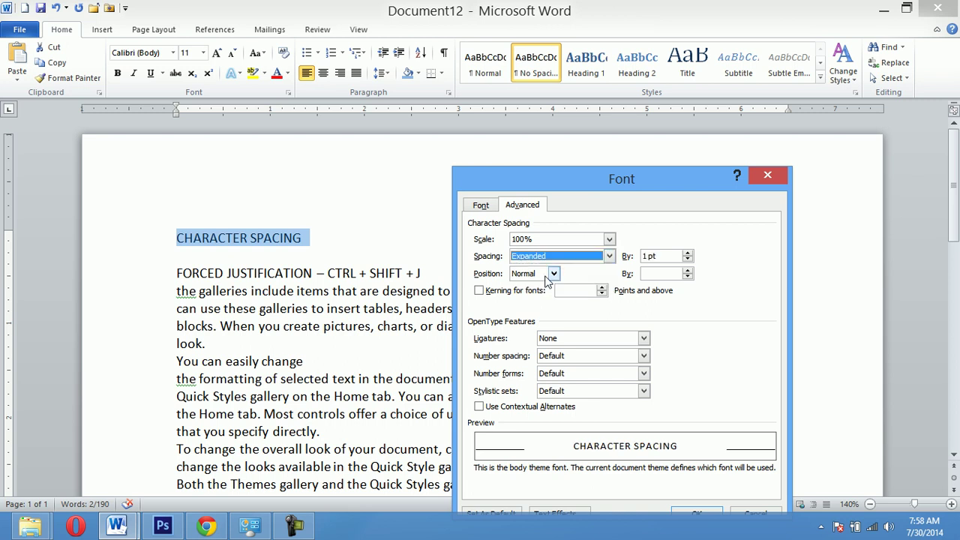
drag(668, 256, 625, 264)
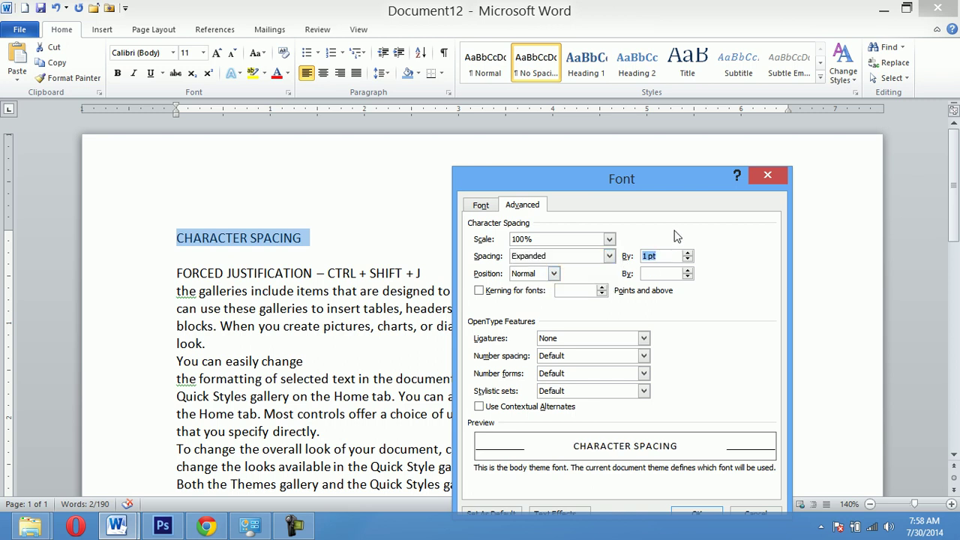
text(15)
key(Return)
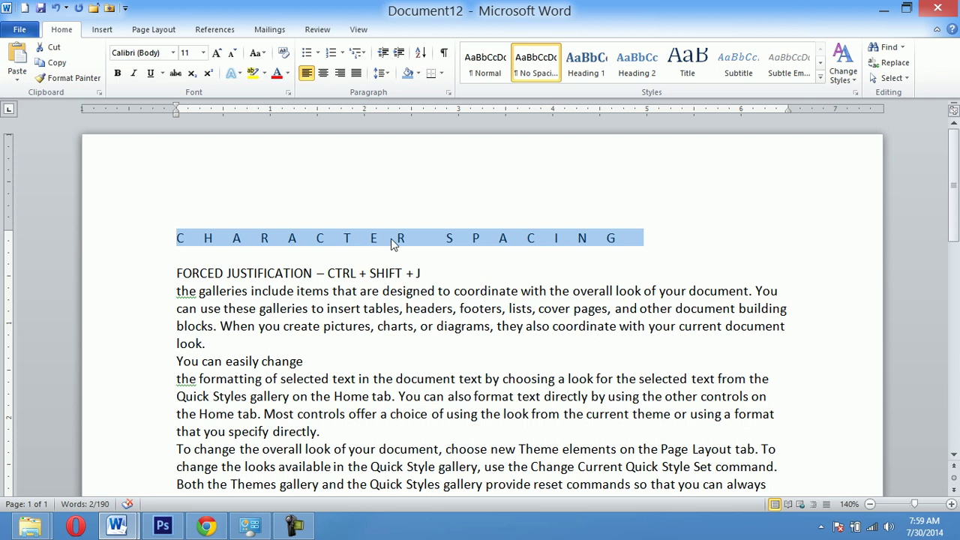
Centre the "CHARACTER SPACING" heading and make it bold
click(323, 72)
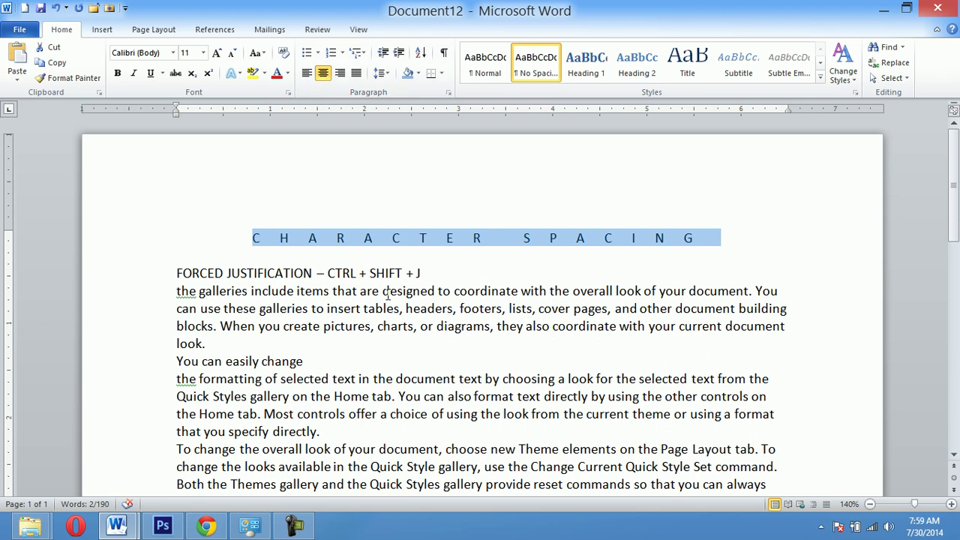
key(ctrl+b)
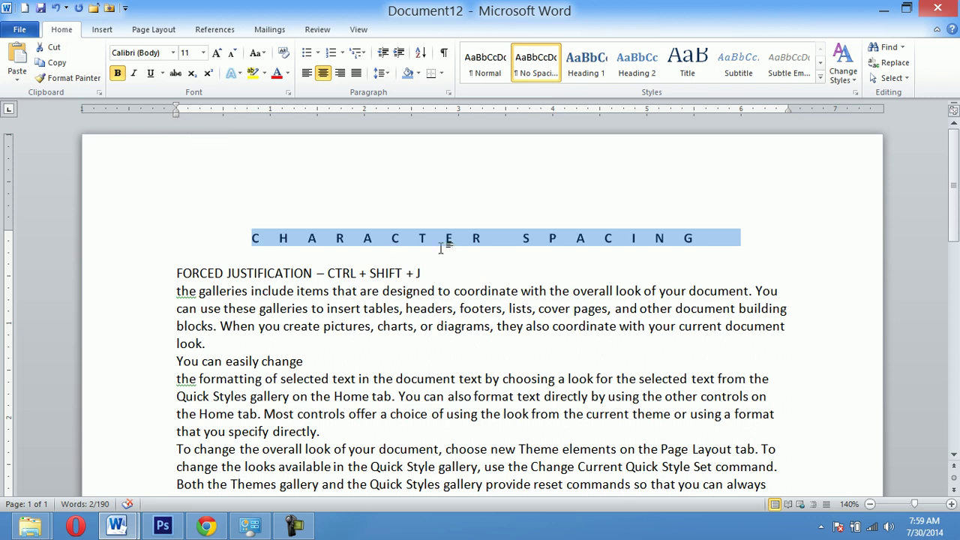
Set the heading's expanded character spacing to 10 pt in the Font settings
key(ctrl+d)
drag(673, 248, 640, 249)
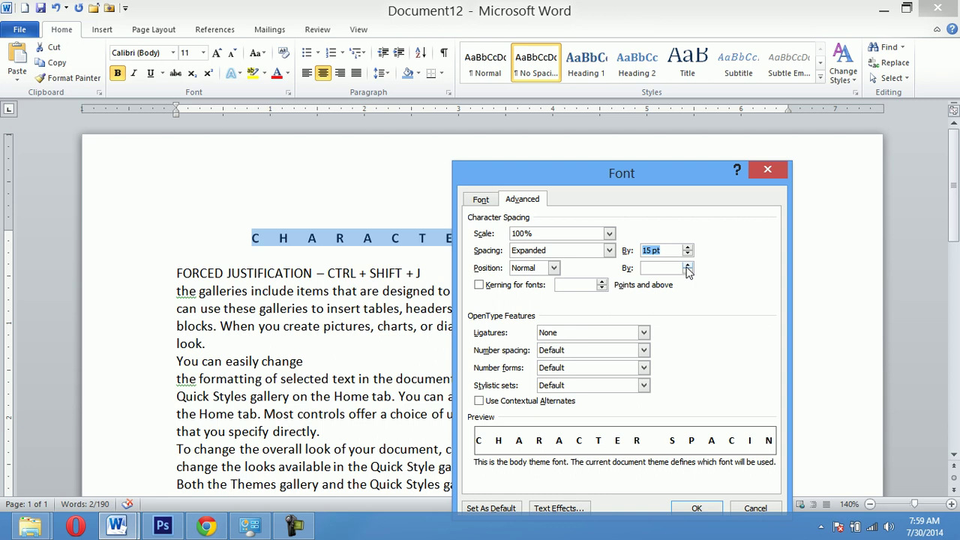
text(10)
key(Return)
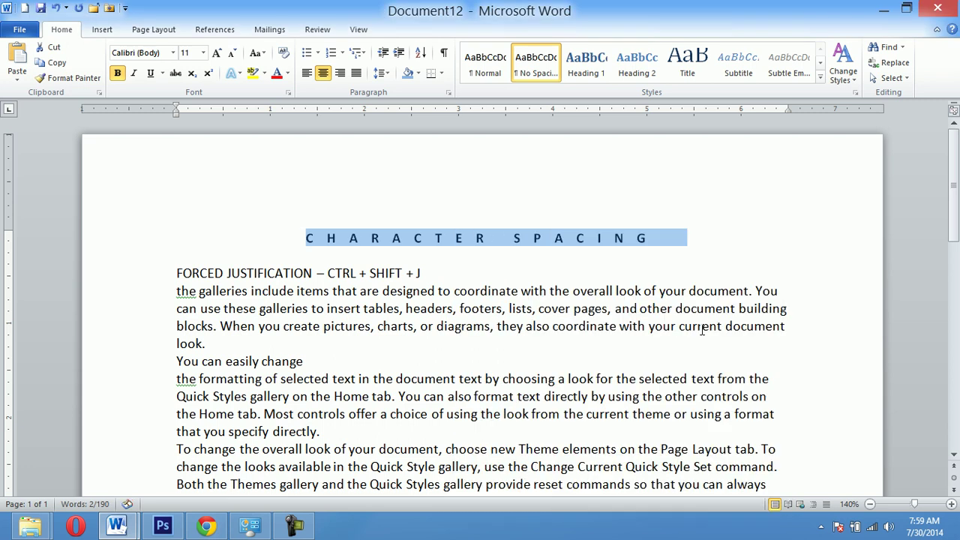